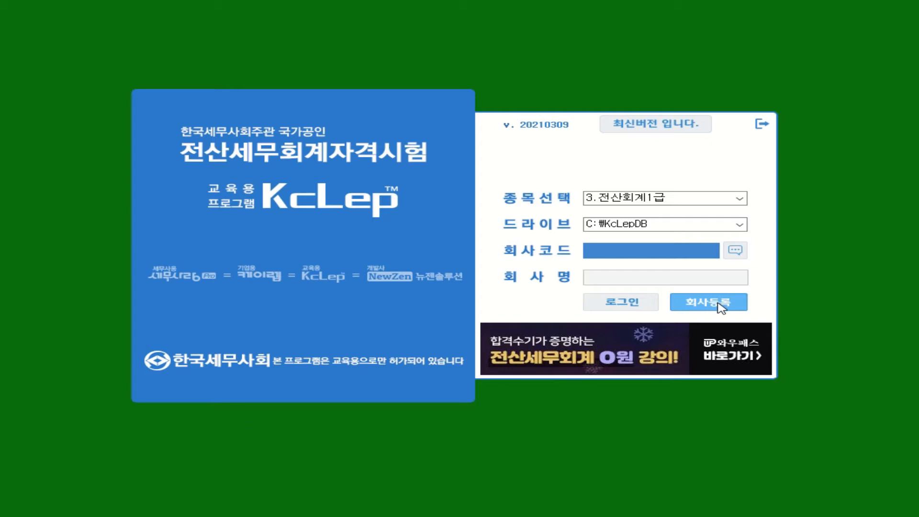
Open 회사등록 and enter code 3000 to start a new company record.
click(721, 305)
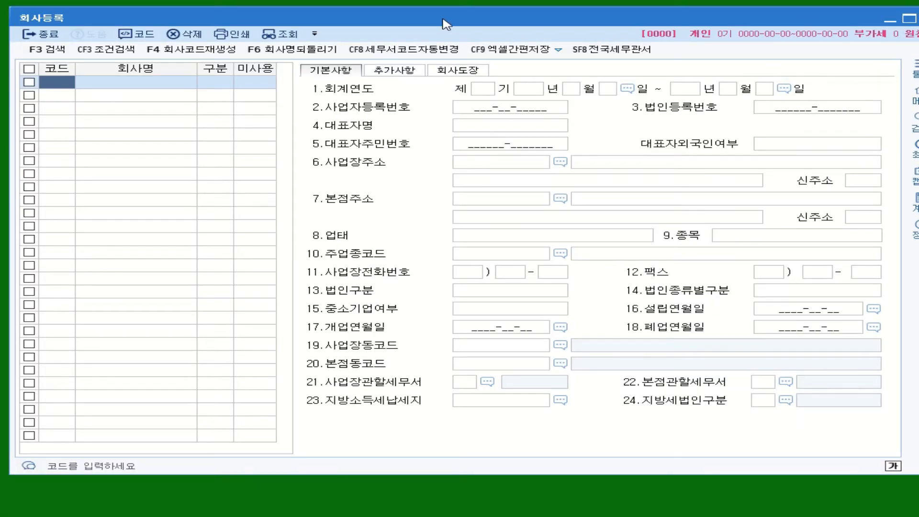
drag(443, 20, 432, 13)
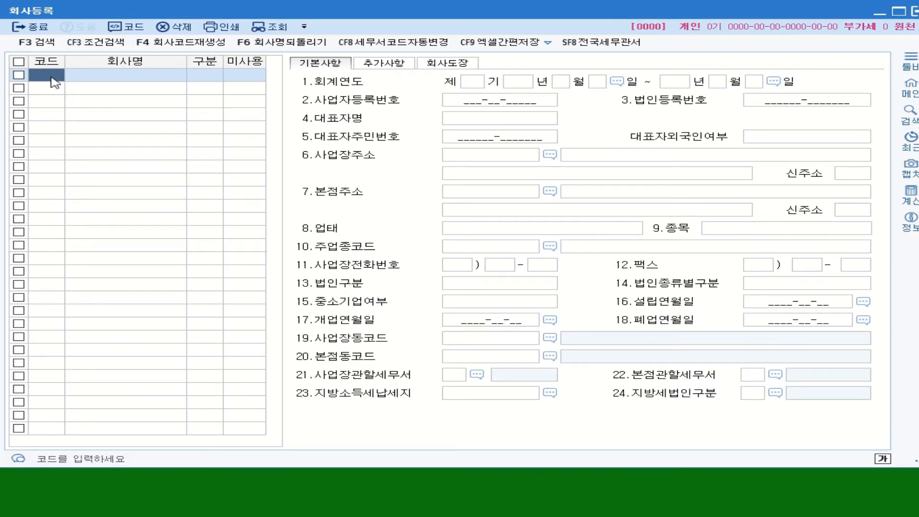
text(3000)
key(Return)
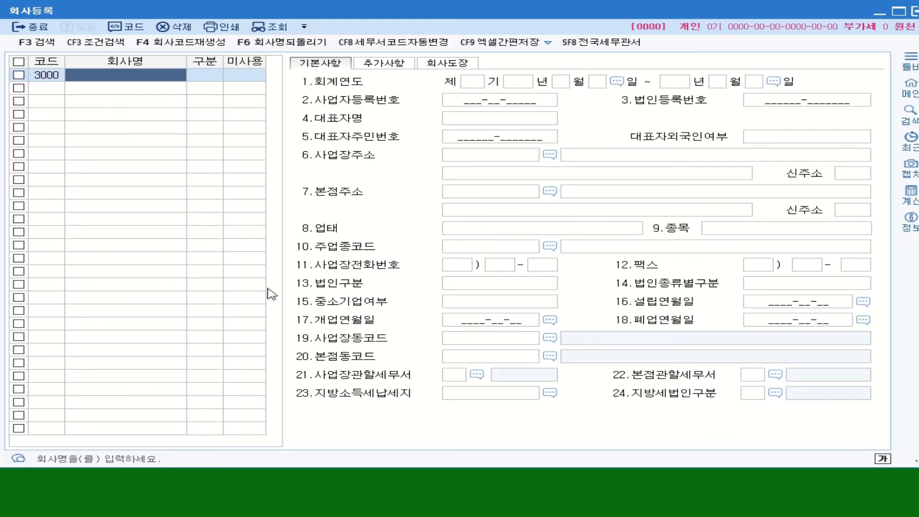
Enter company name (주)아이나라, set 구분 to 1:법인 and 미사용 to 0:사용.
click(158, 77)
text((주)
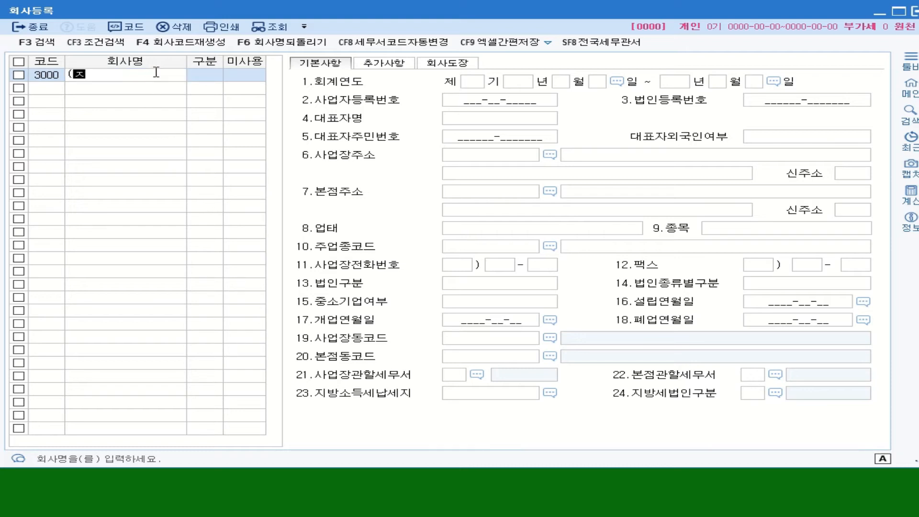
text()일이블나리)
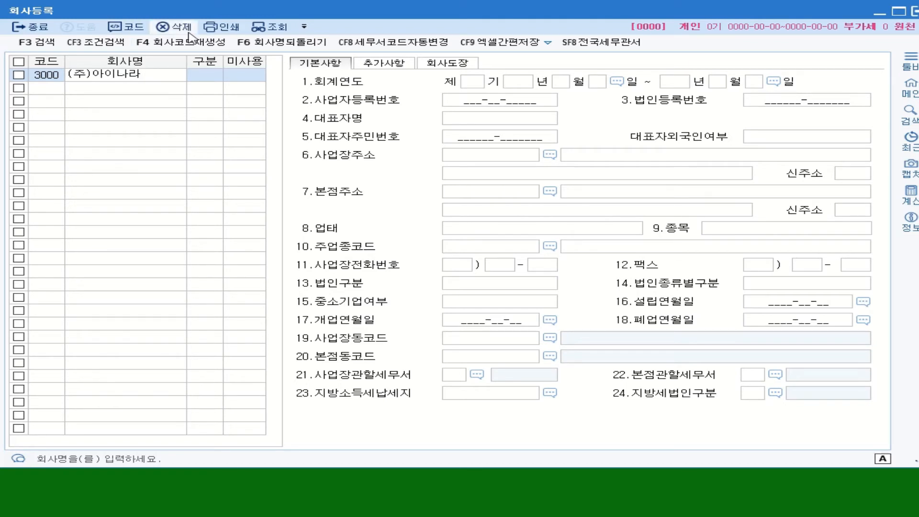
click(217, 80)
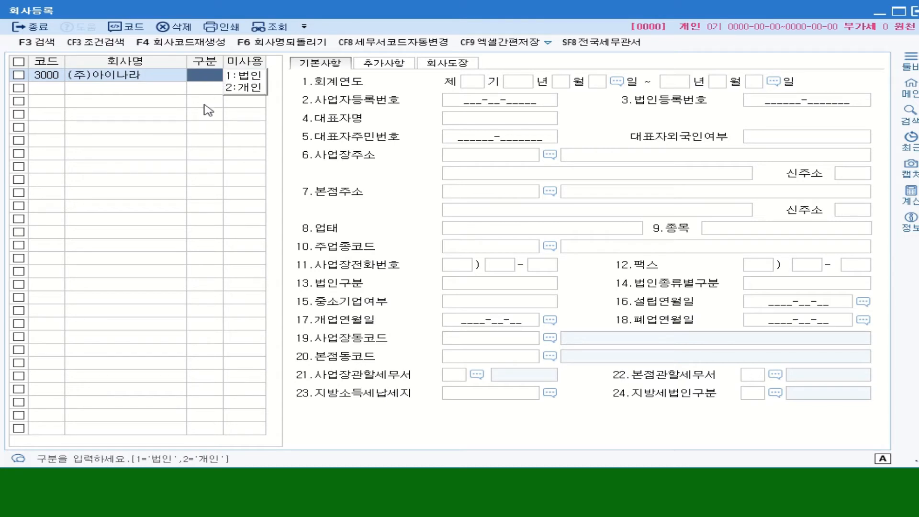
text(1)
key(Return)
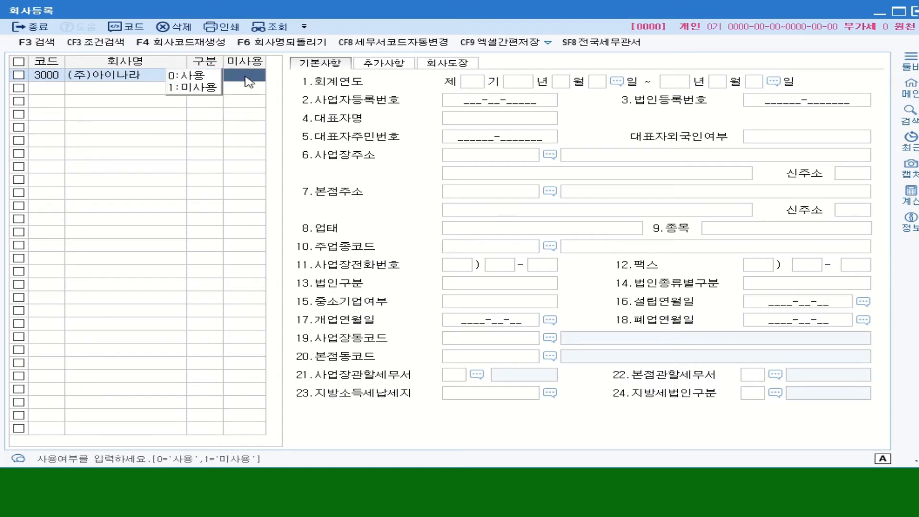
click(198, 75)
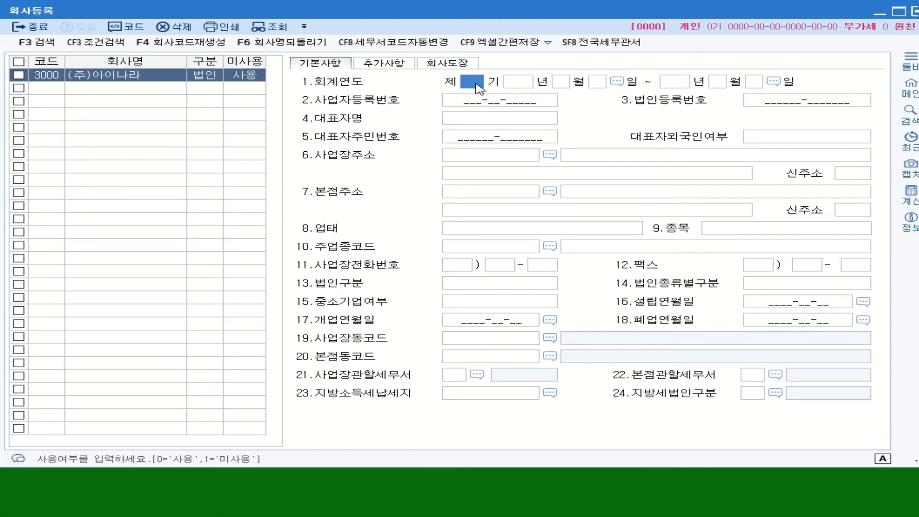
Set 회계연도 to term 5, from 2021-01-01 to 2021-12-31.
text(5)
key(Return)
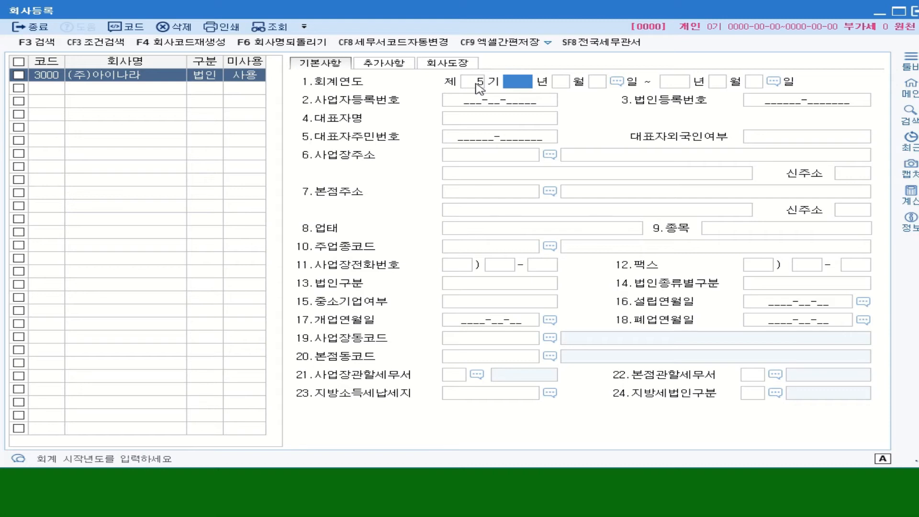
text(2021 년 01 월 )
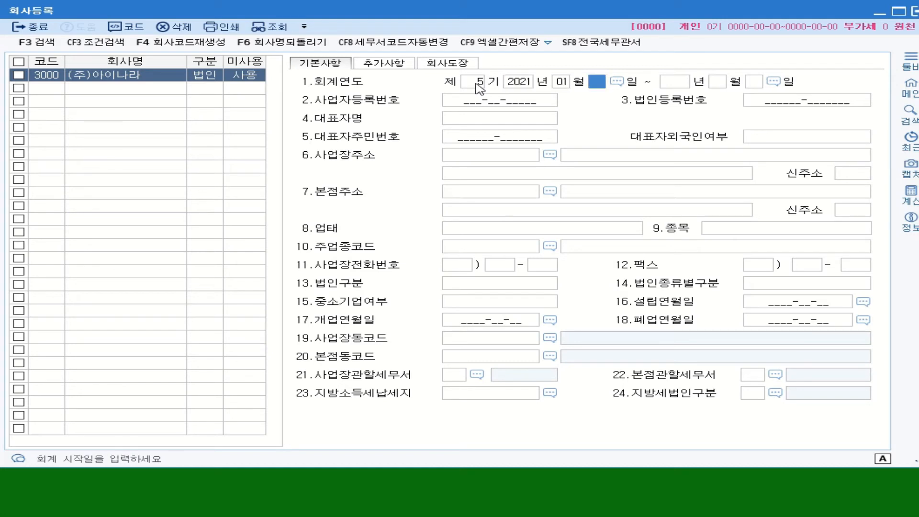
text(01 일 ~ 2021 년 12 월 31 일)
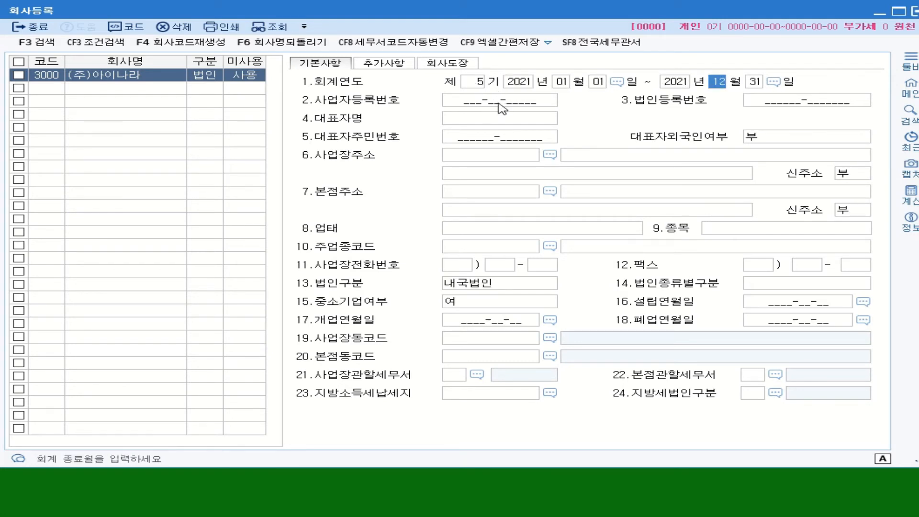
click(498, 102)
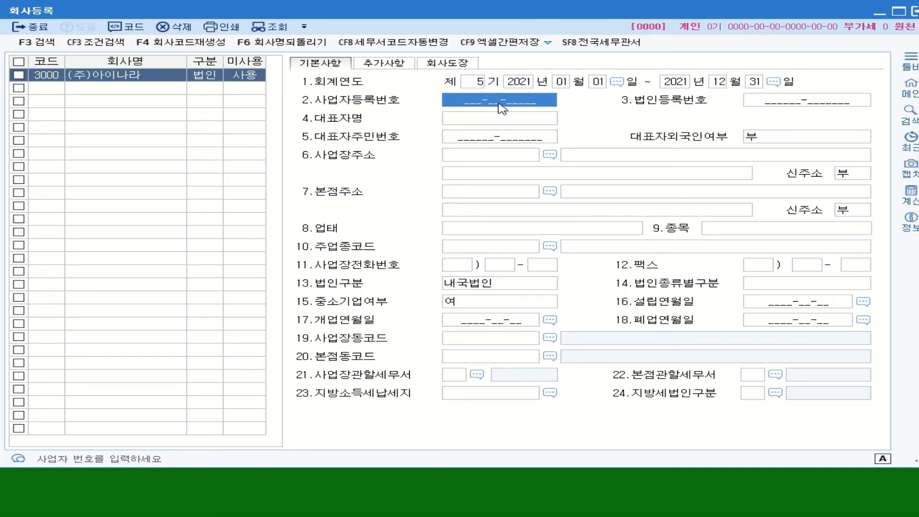
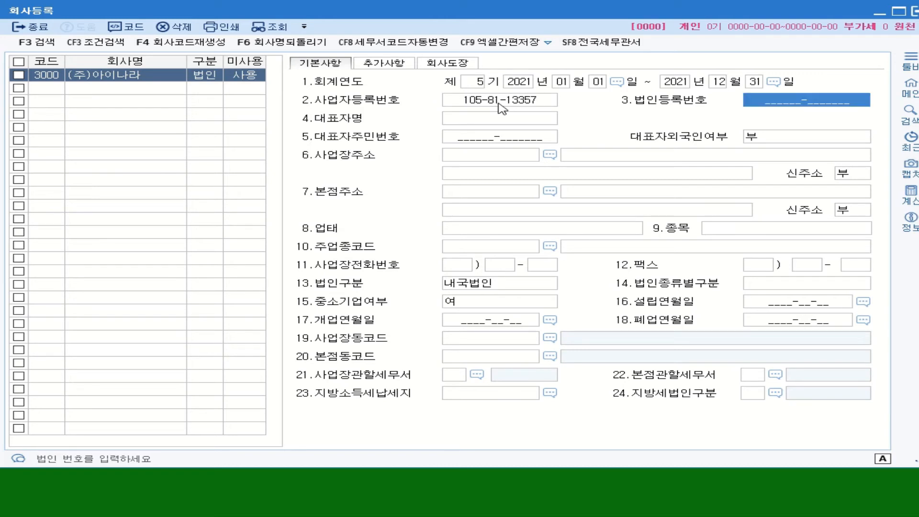
click(545, 106)
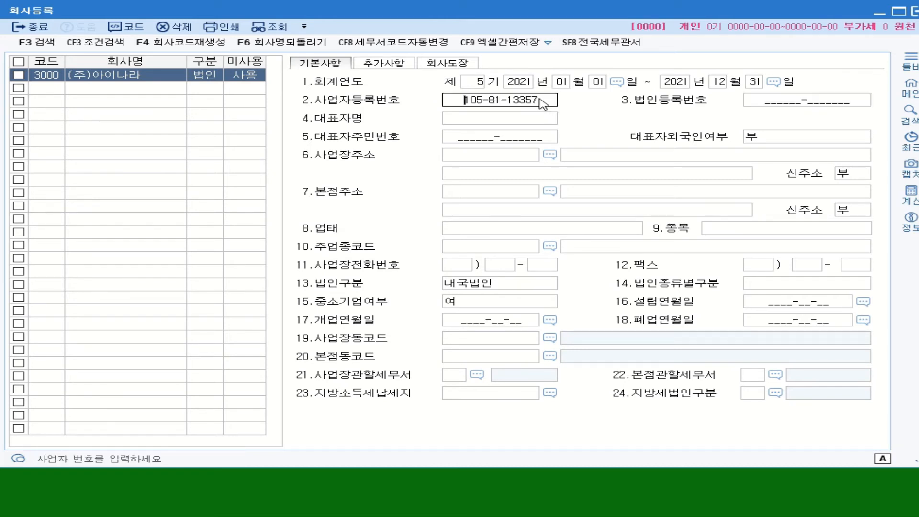
key(Right)
key(Right)
key(Right)
key(Right)
key(Right)
key(Right)
key(Right)
key(Right)
key(Right)
key(Right)
key(Right)
key(Delete)
text(6)
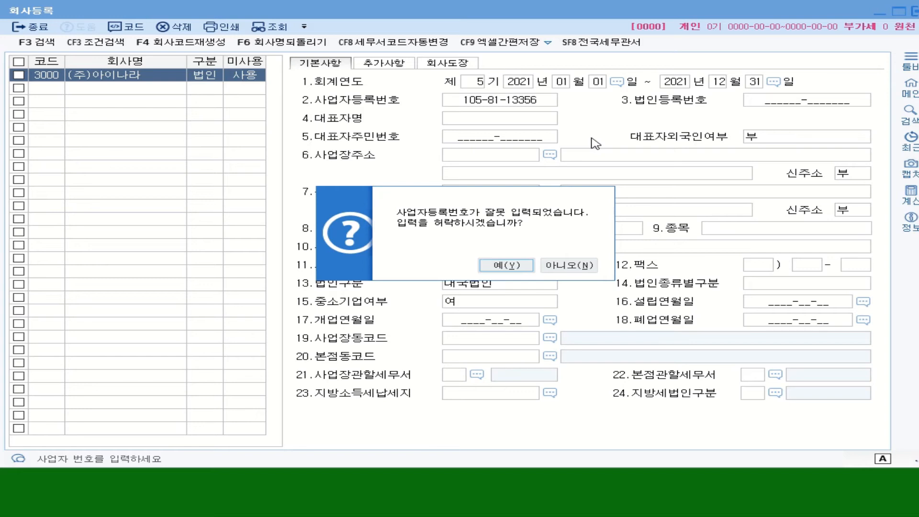
click(508, 267)
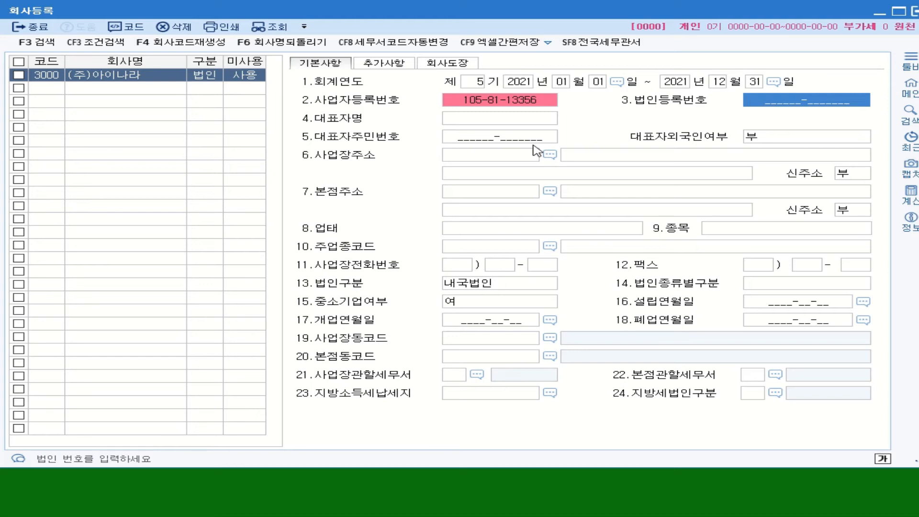
click(528, 103)
click(536, 101)
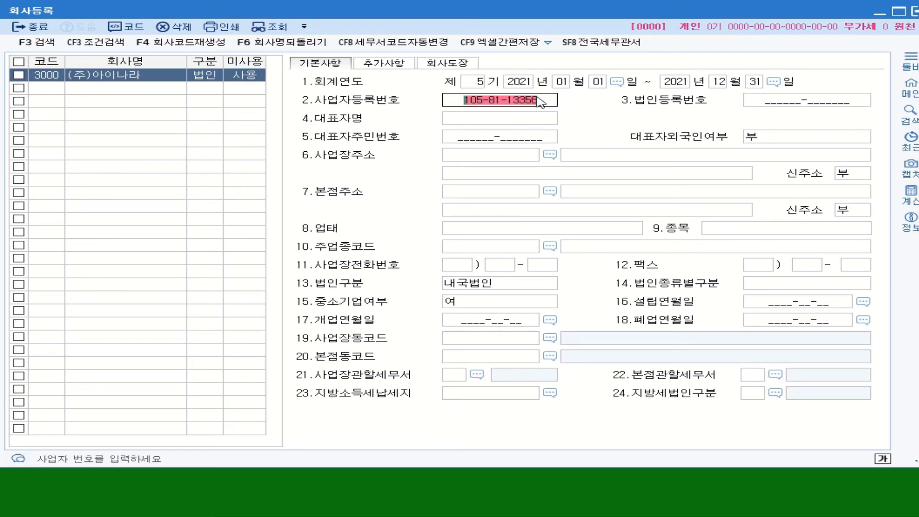
key(Return)
click(567, 264)
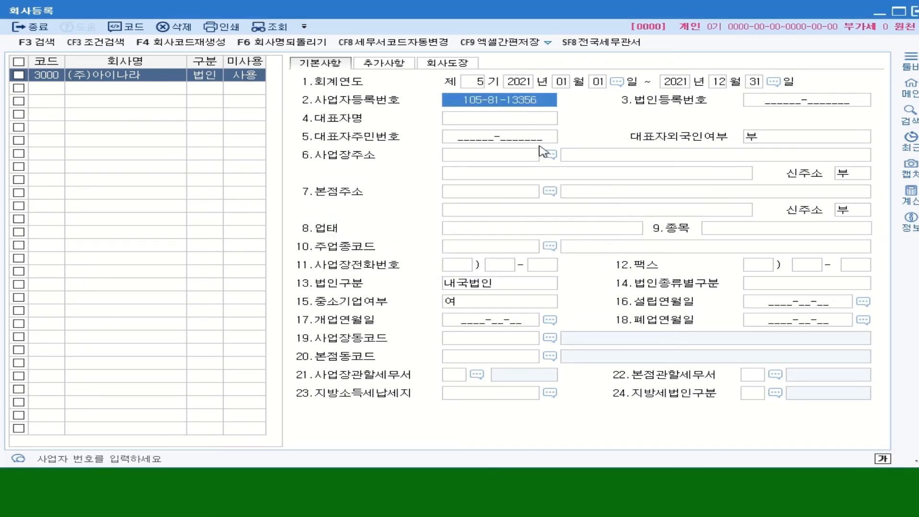
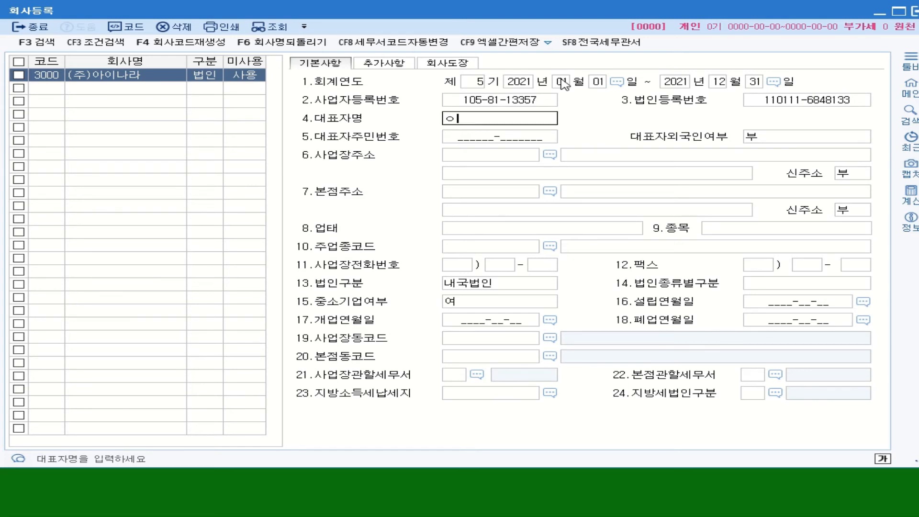
key(BackSpace)
key(Return)
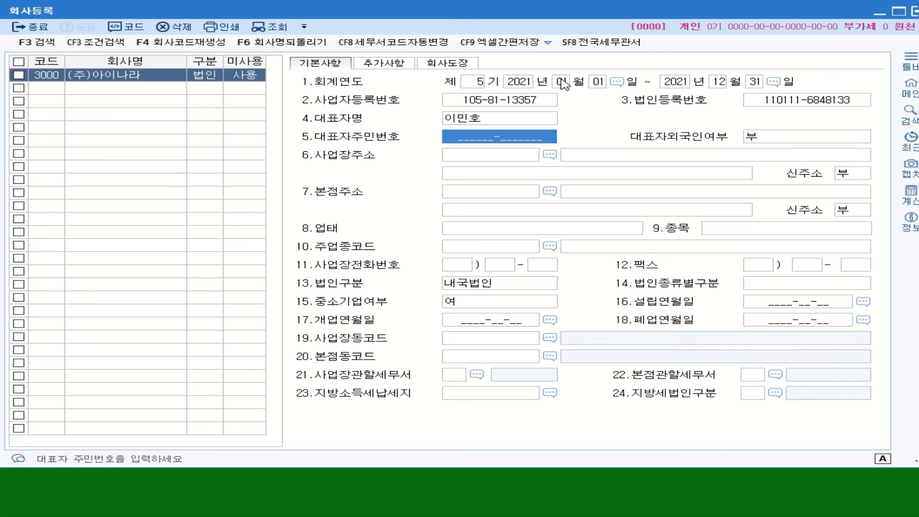
key(Return)
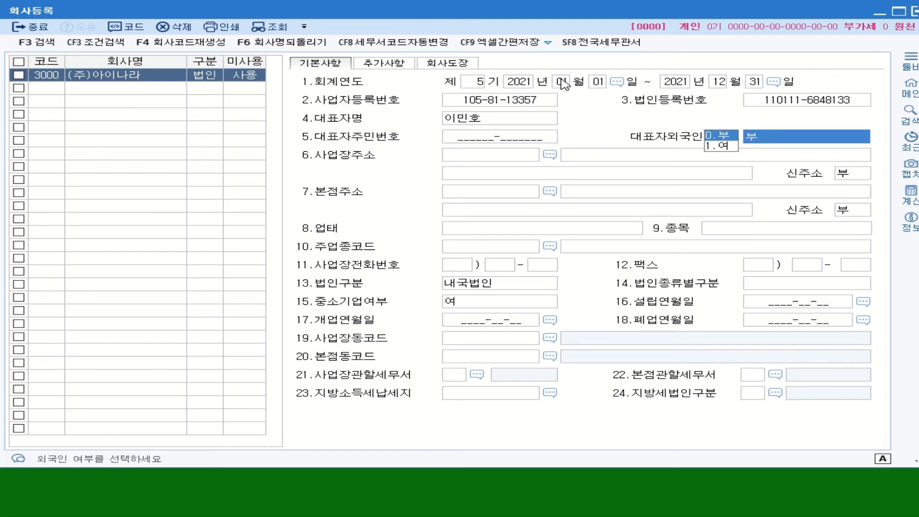
key(Return)
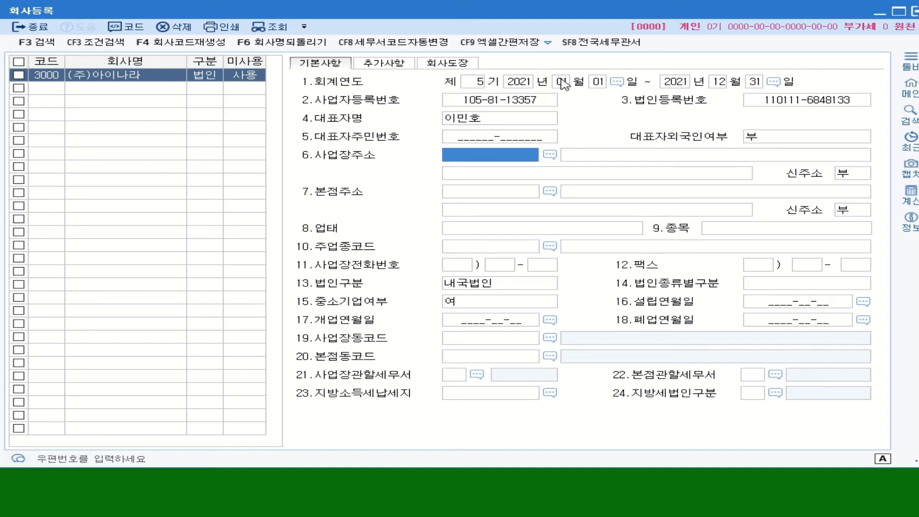
click(552, 159)
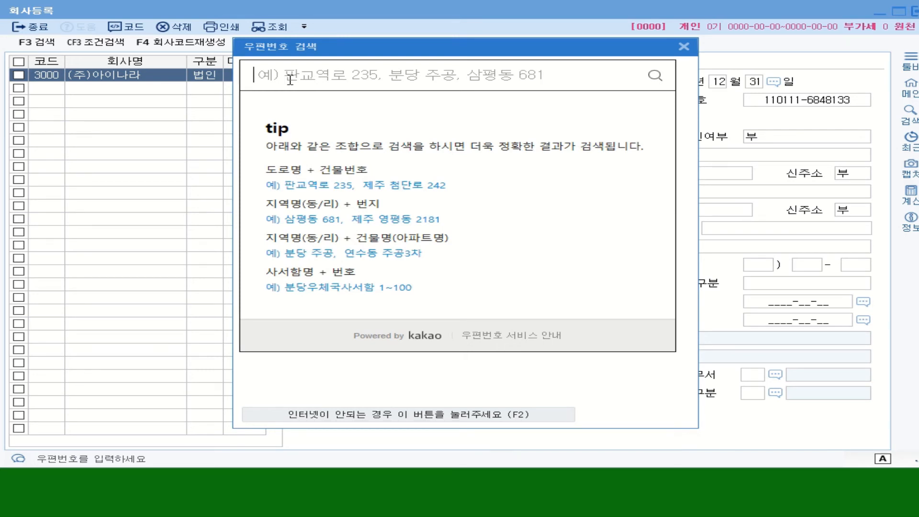
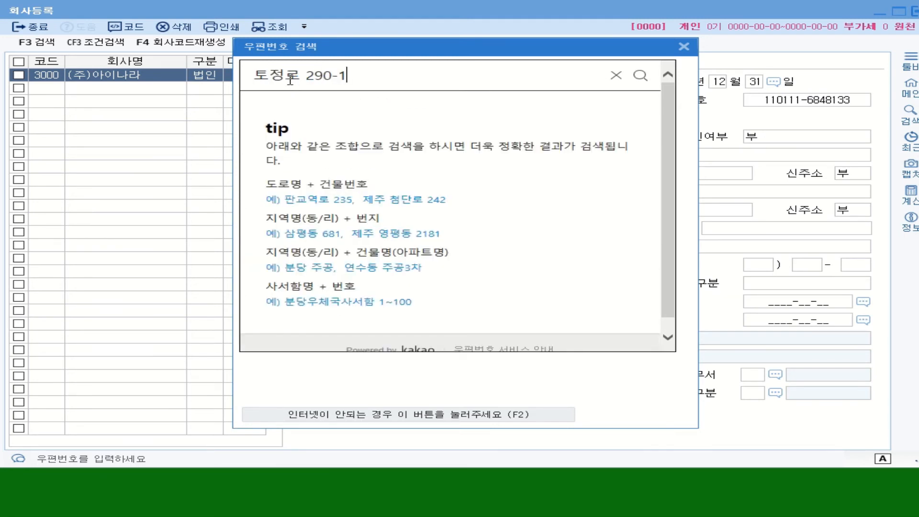
key(Return)
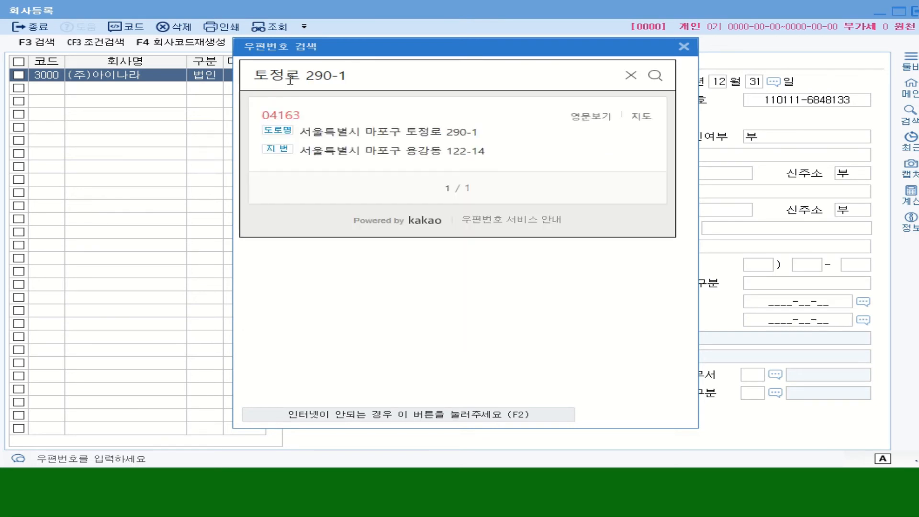
click(446, 138)
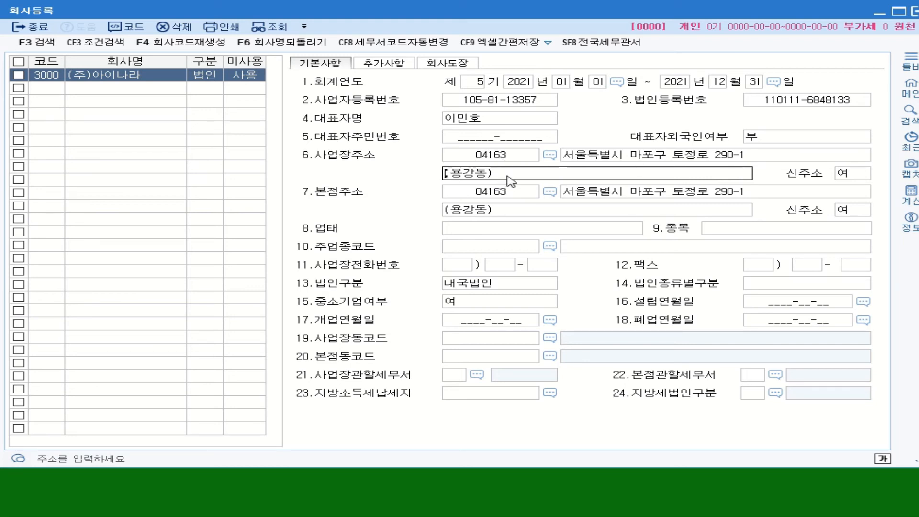
Enter business type 제조업, 도소매업 and business item 의약품.
click(488, 229)
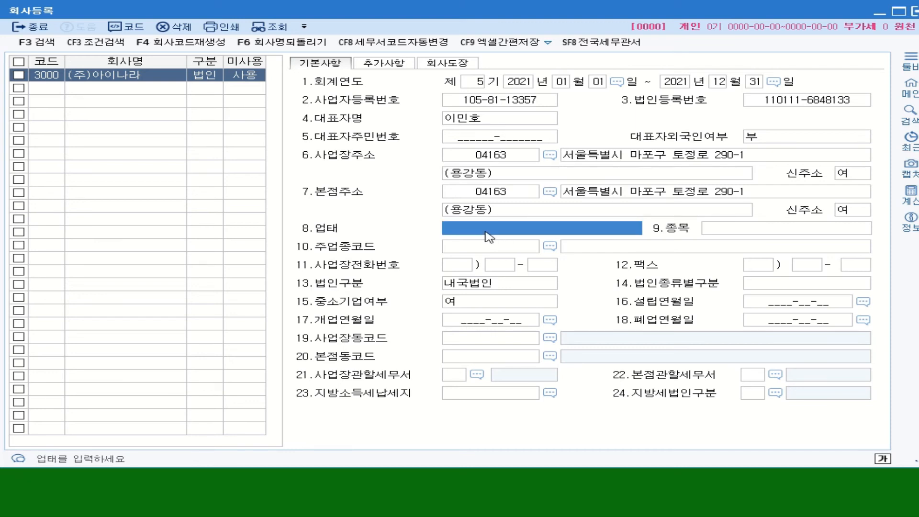
text(젲)
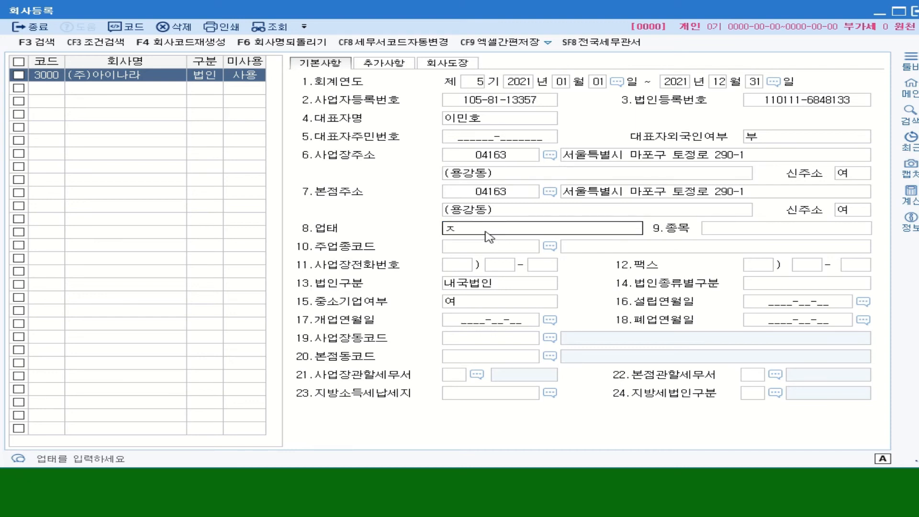
text(조ㅇ)
text(ㅓㅂ)
text(,)
text( 도)
text(솜)
text(매업)
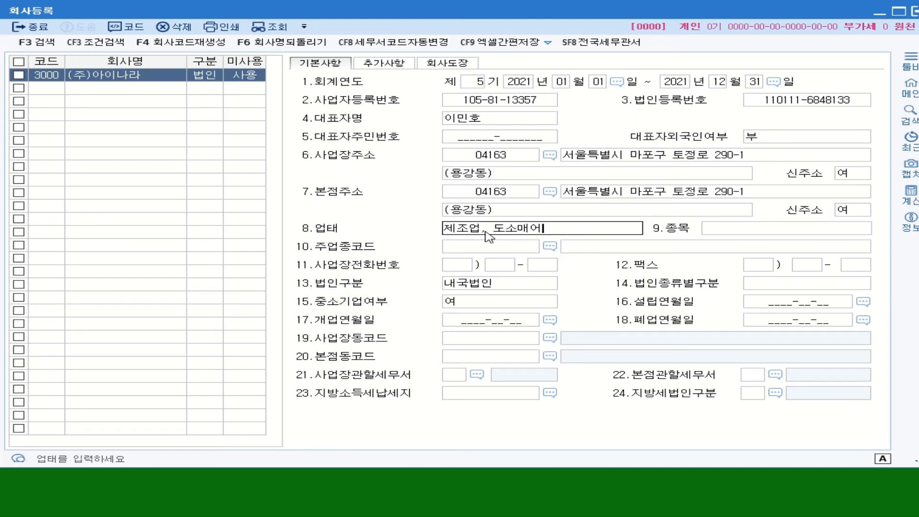
click(744, 230)
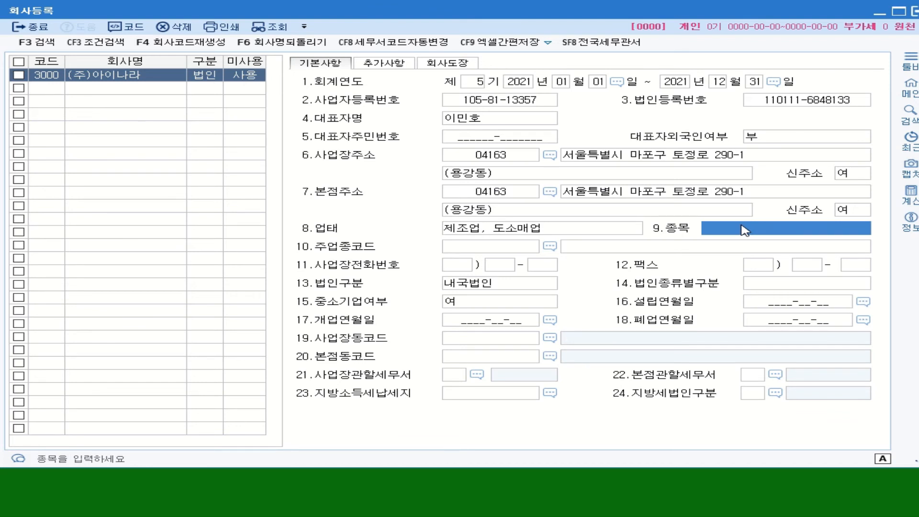
text(의야)
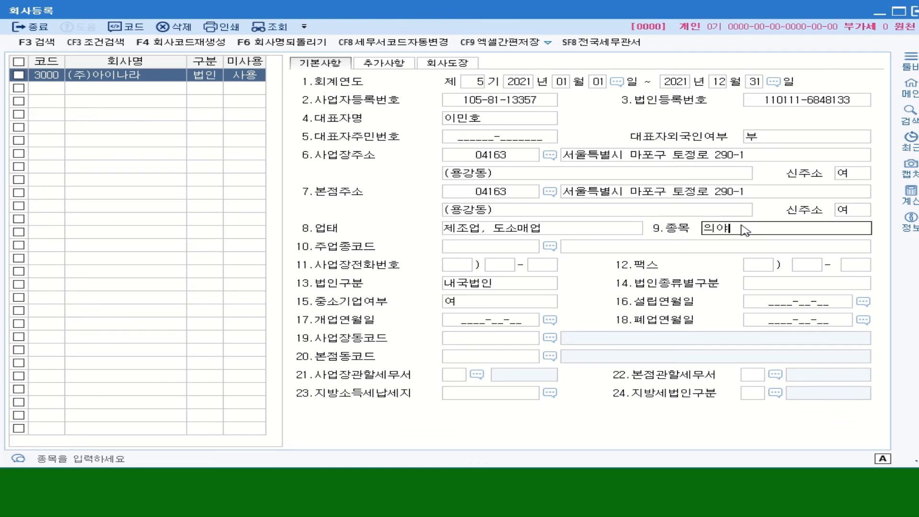
text(약품)
key(Return)
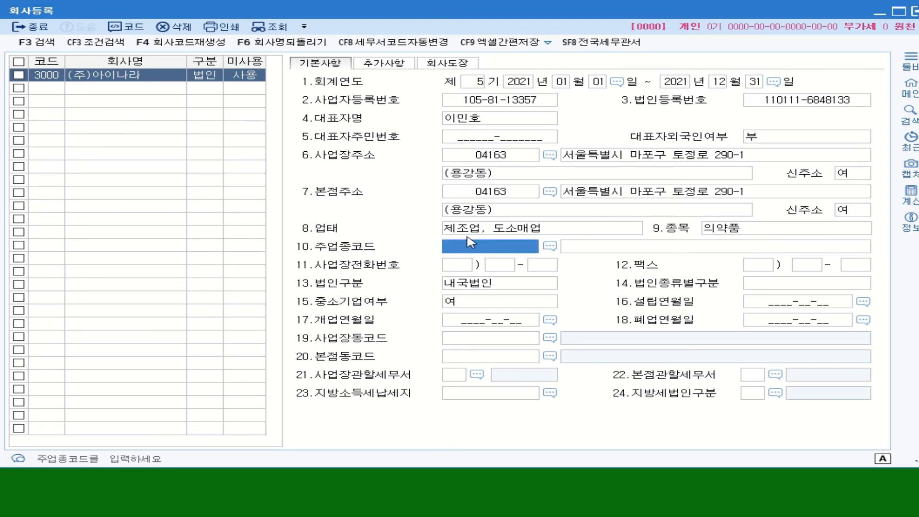
Search industry codes for 의약 and select 242301 제조업 / 완제 의약품 제조업.
click(550, 247)
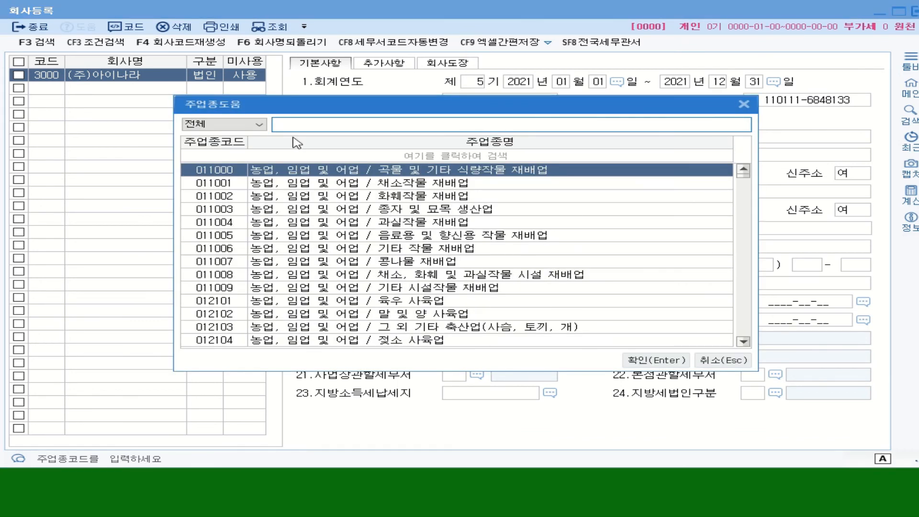
text(읠)
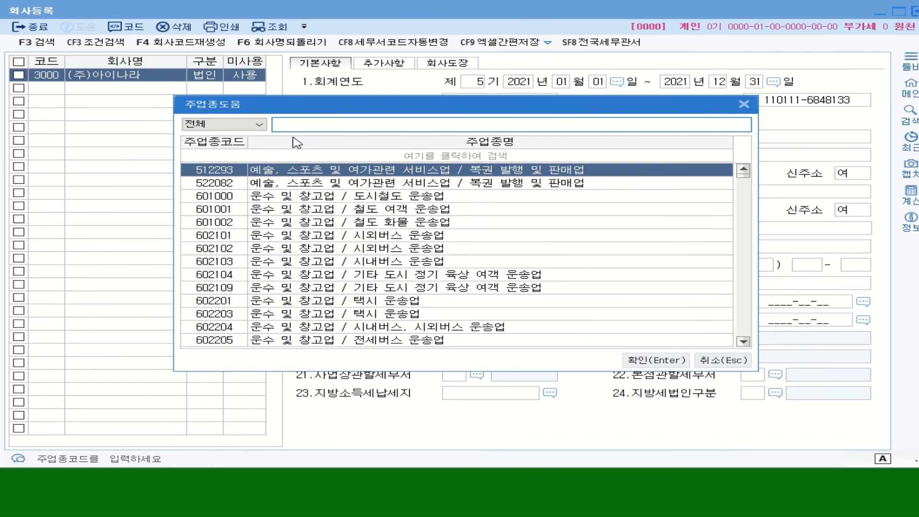
text(약)
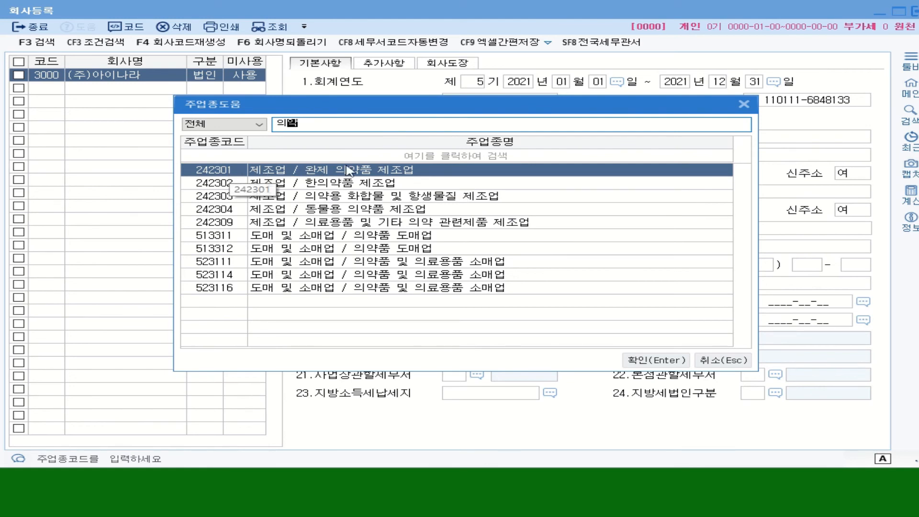
double_click(218, 171)
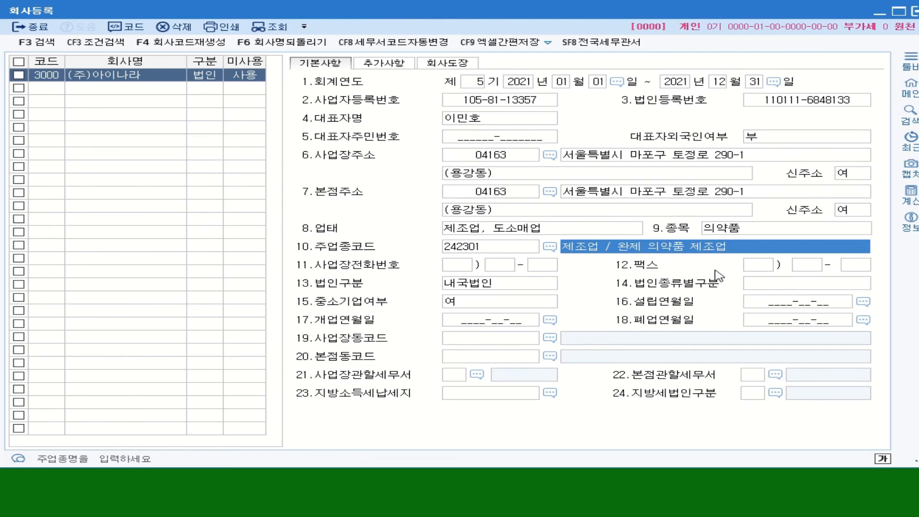
Enter the business phone number in its three parts in field 11.
click(463, 269)
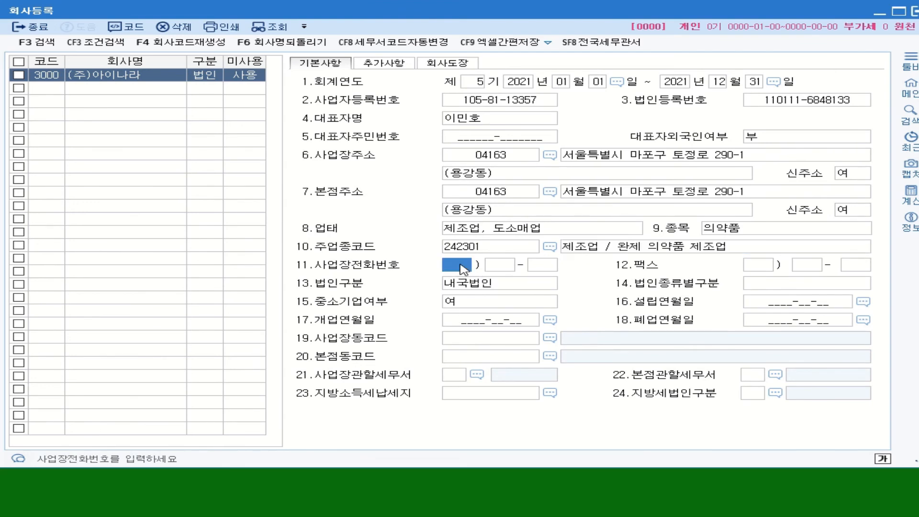
key(Return)
key(Return)
key(Return)
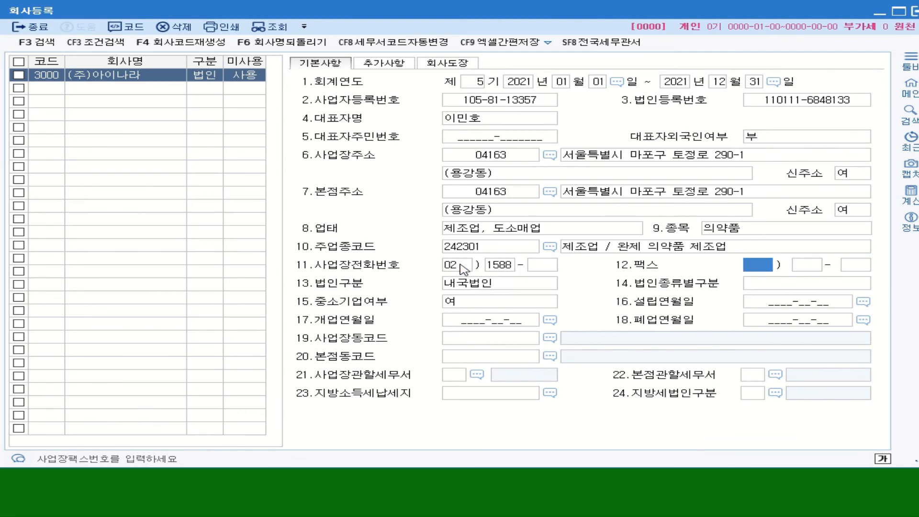
key(shift+Tab)
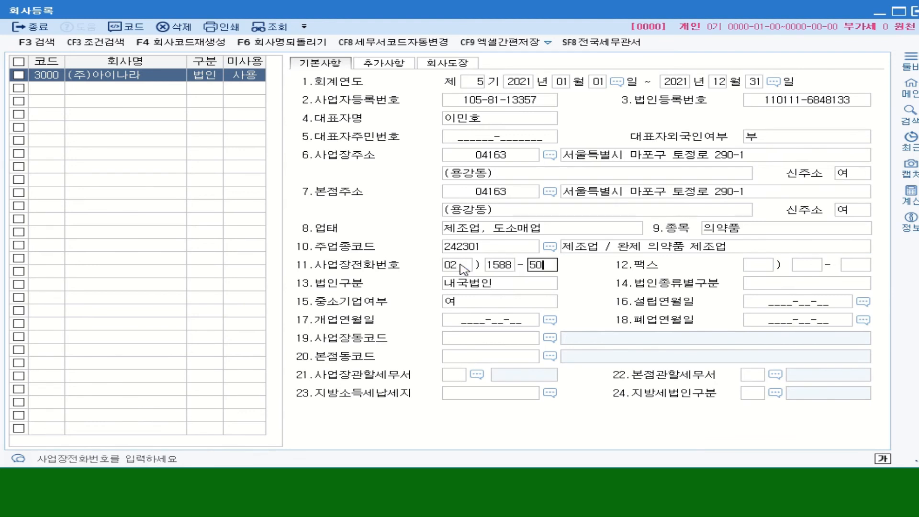
key(Return)
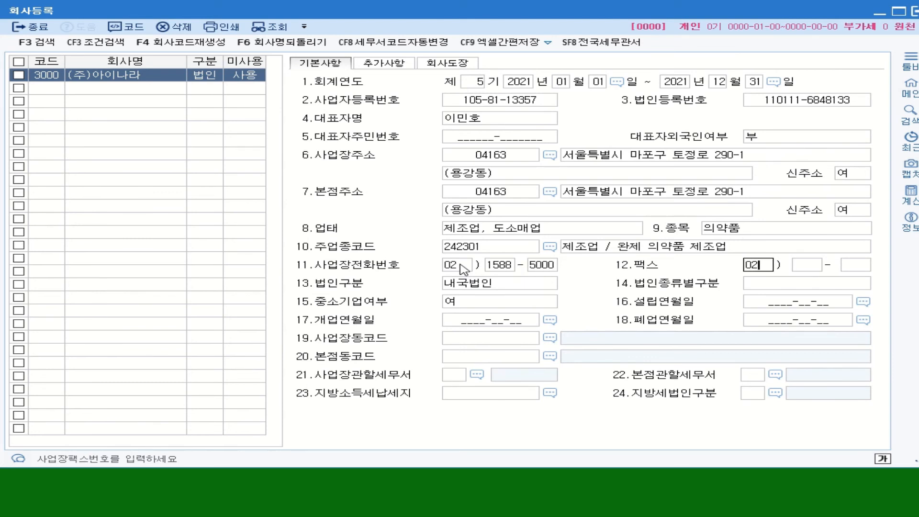
Enter the fax number in field 12 and keep 1.내국법인 as the corporation type.
key(Return)
key(Return)
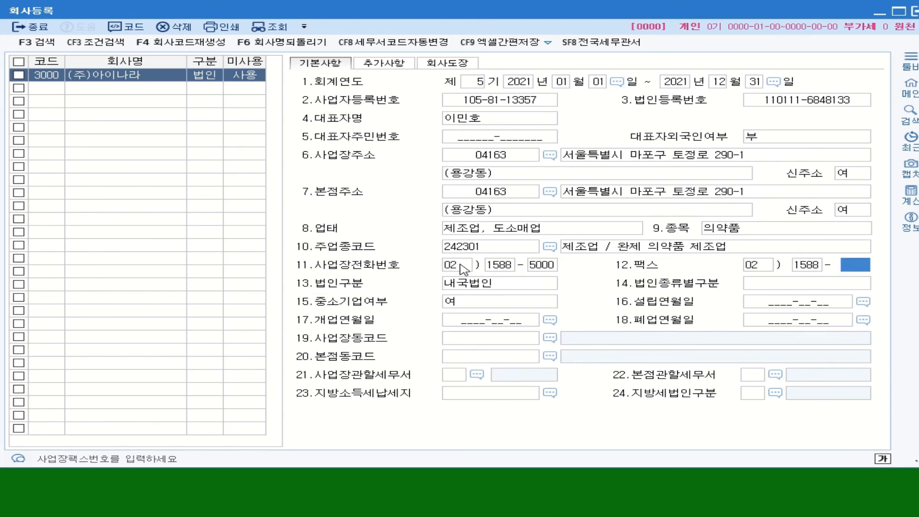
key(Return)
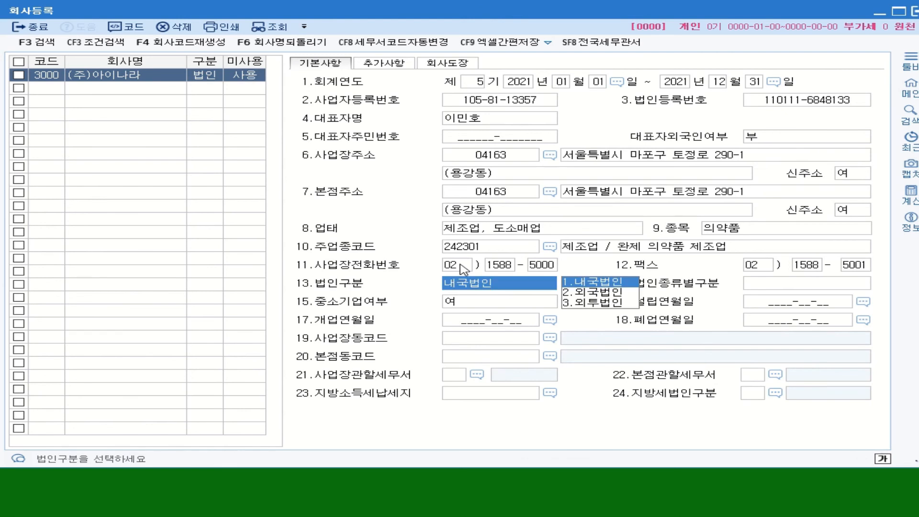
click(605, 284)
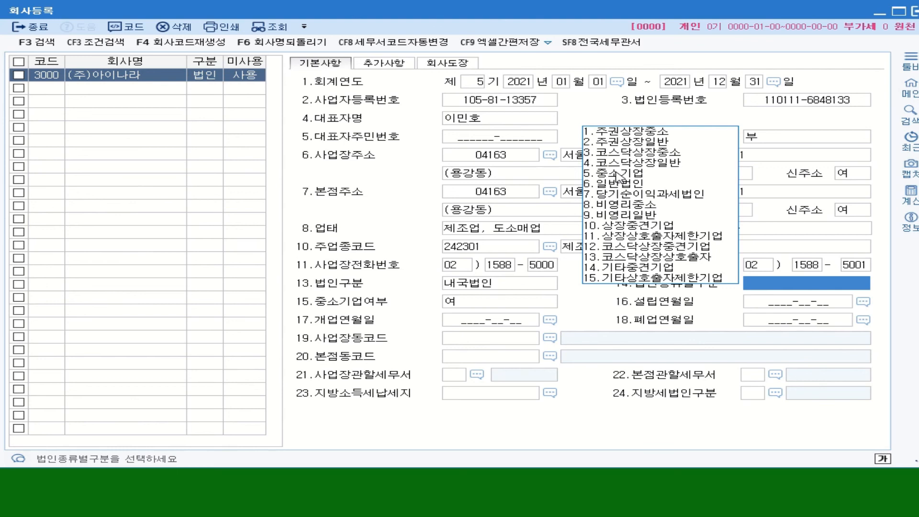
Choose 5.중소기업, set 중소기업여부 to 1.여, and set 개업연월일 to 2017-01-01.
click(622, 173)
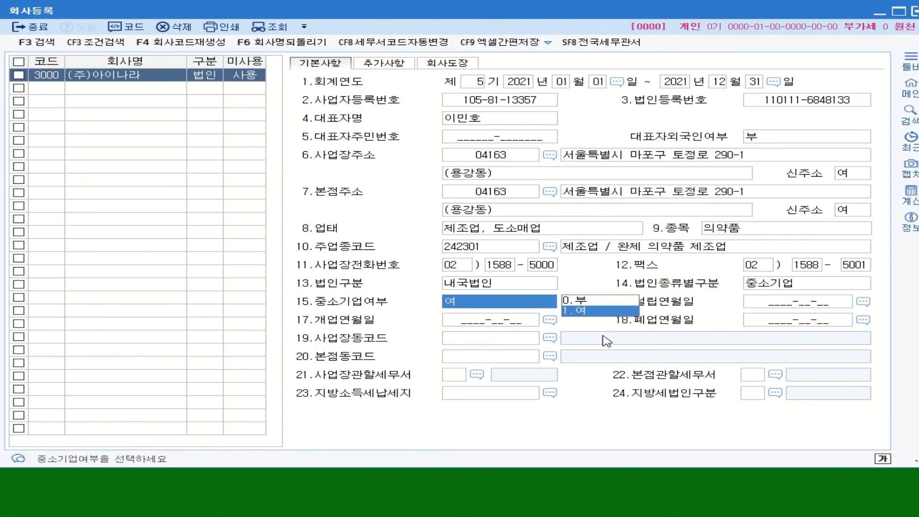
click(589, 313)
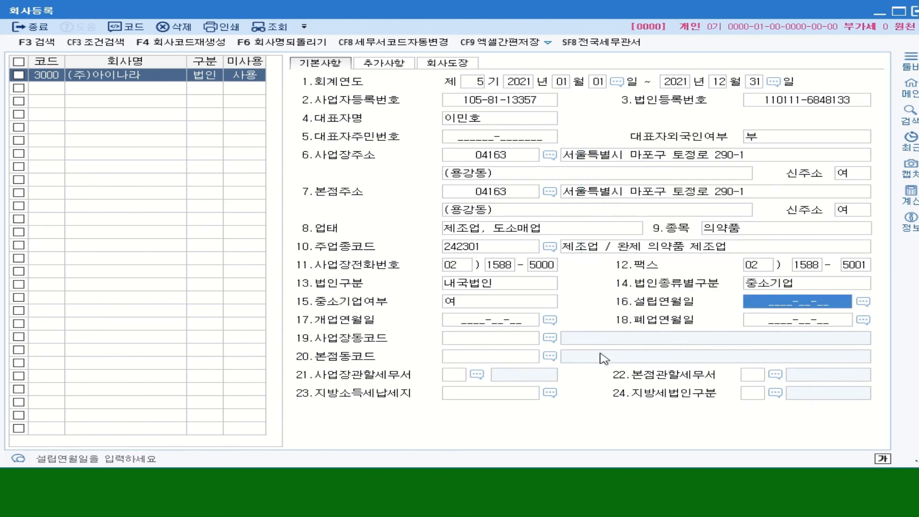
click(472, 327)
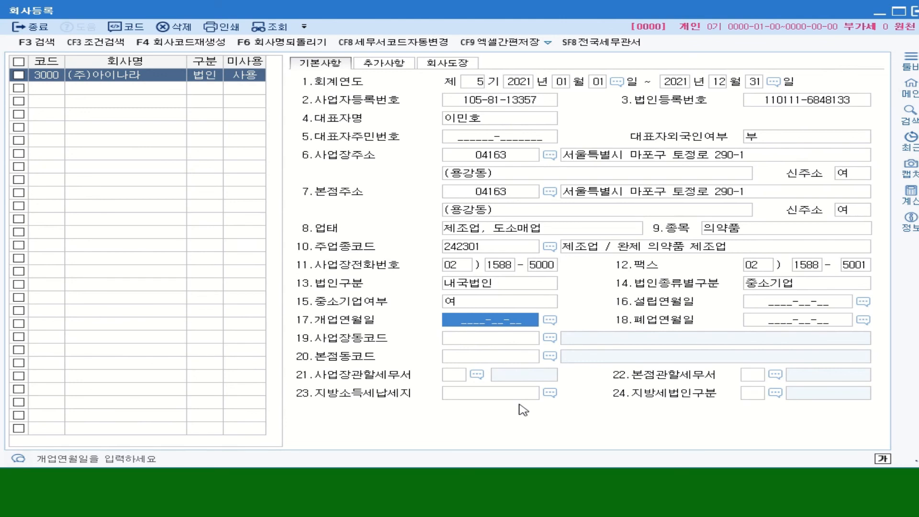
text(2017-01-0)
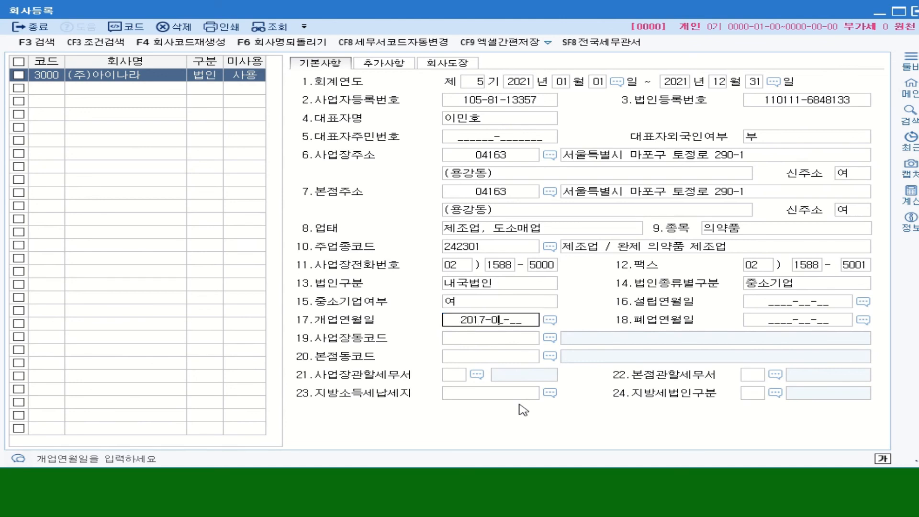
text(1)
key(Return)
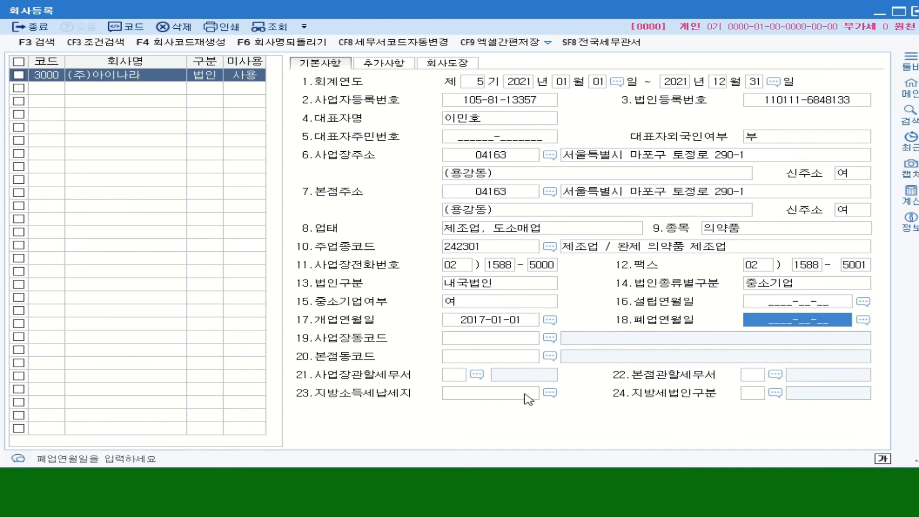
click(550, 338)
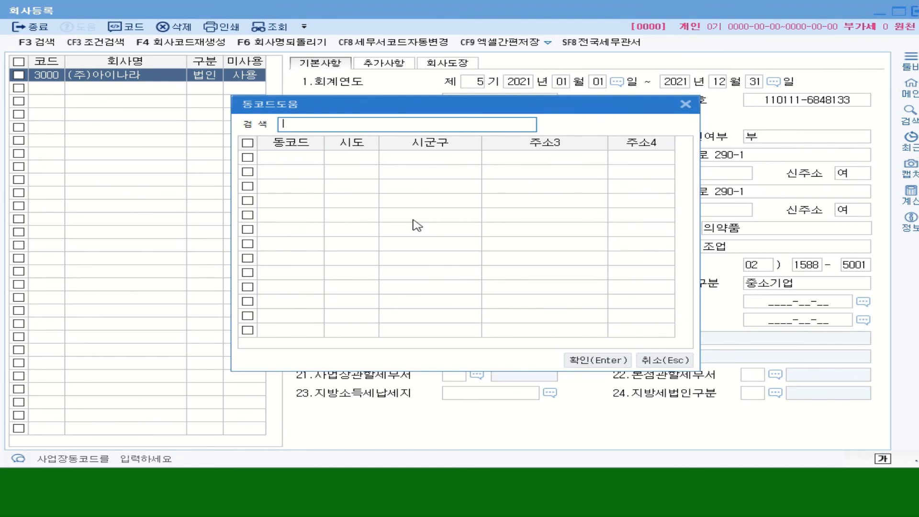
text(용강)
key(Return)
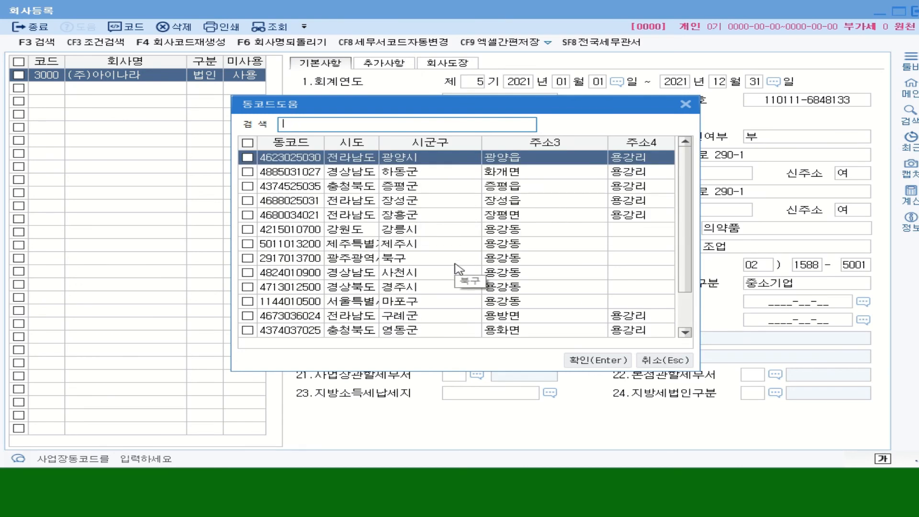
click(371, 301)
click(579, 360)
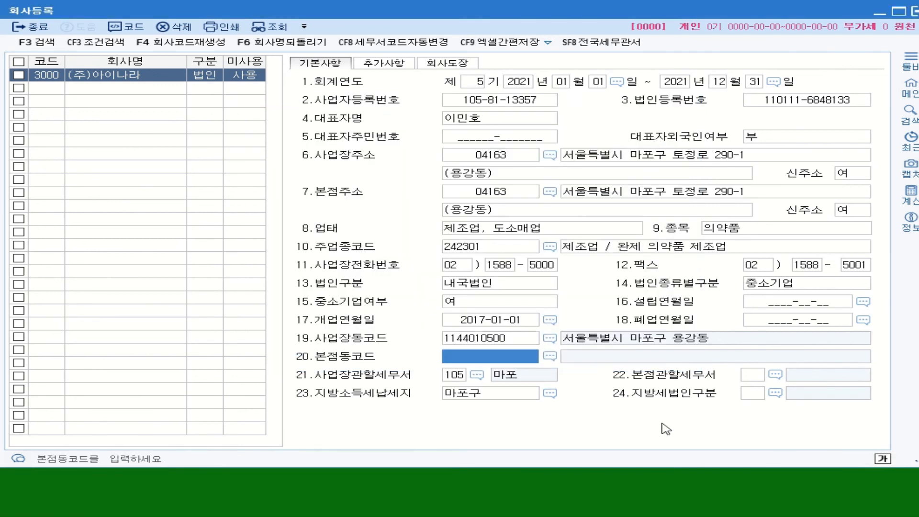
click(550, 359)
text(ㅇ)
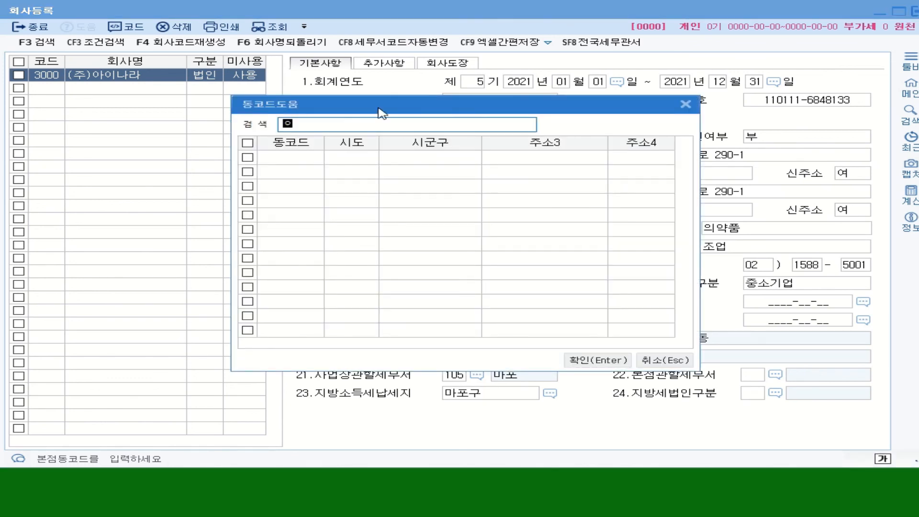
text(ㅛㅇㄱㅏㅇ)
key(Return)
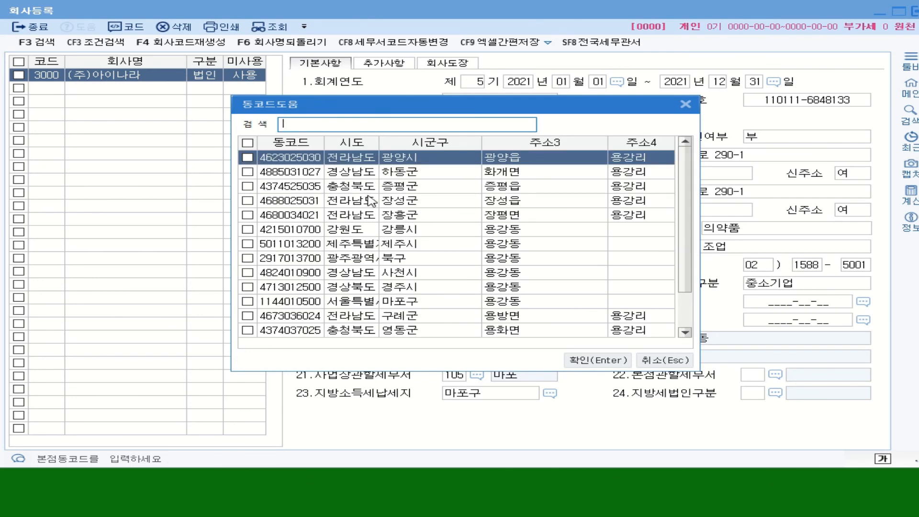
click(376, 302)
click(596, 359)
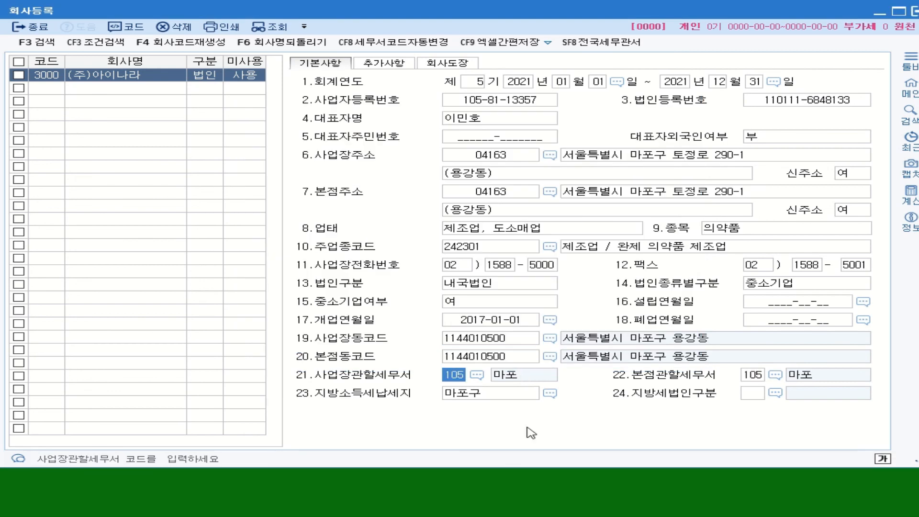